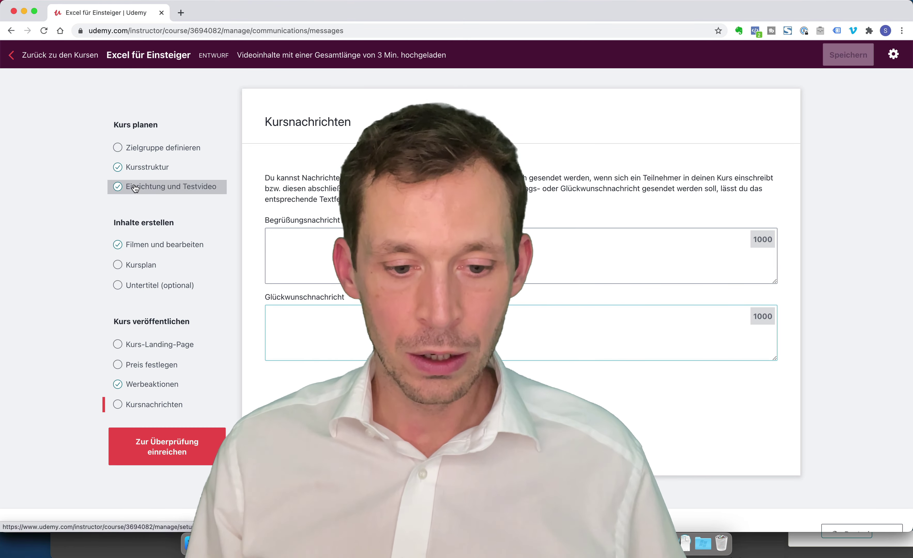
Look through the course's Zielgruppe definieren, Kursstruktur, and Einrichtung und Testvideo sections.
click(149, 150)
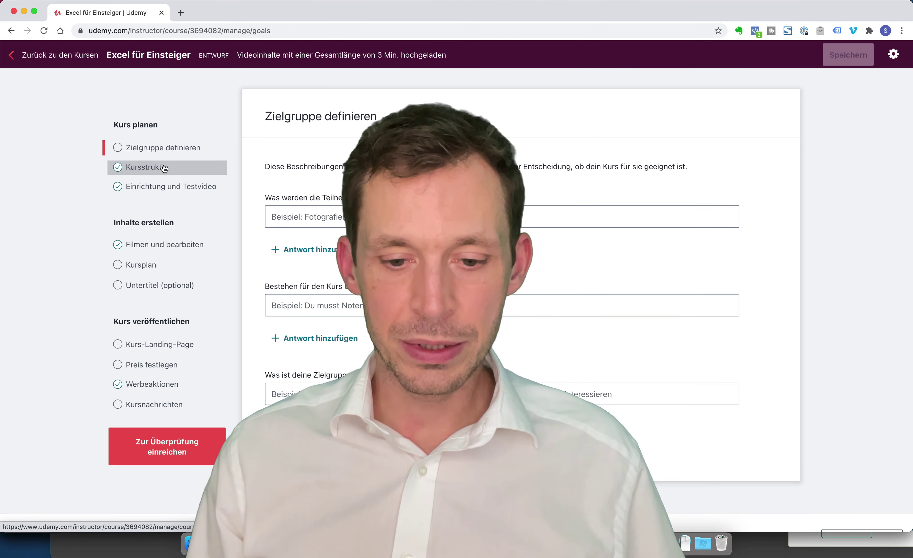
click(150, 168)
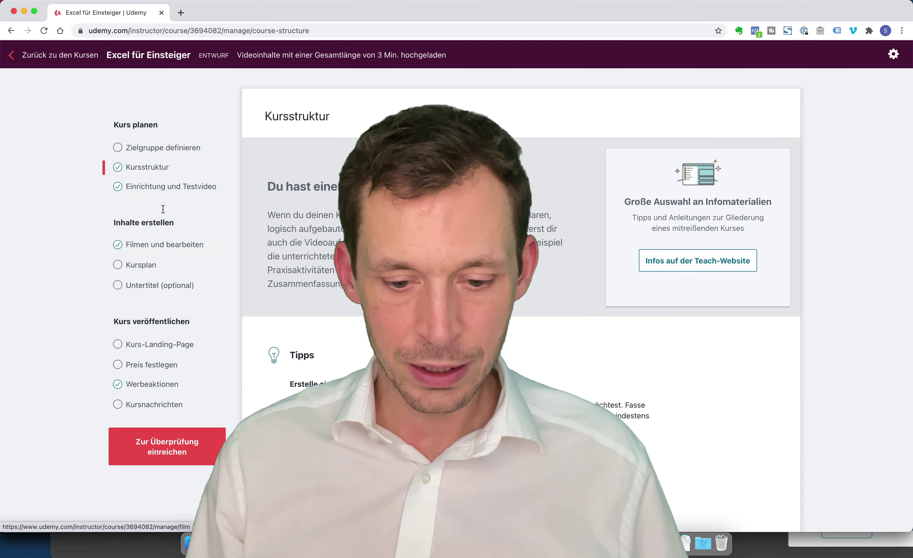
click(149, 186)
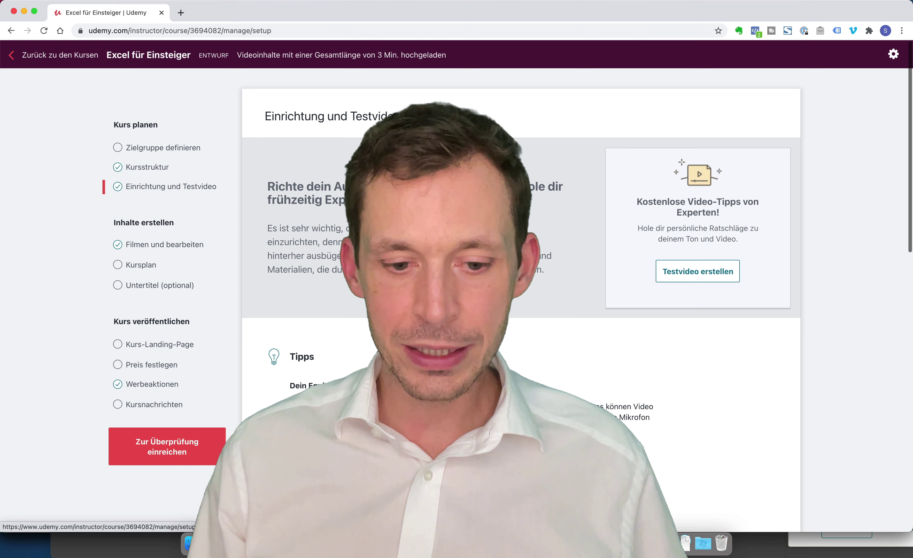
Open the feedback for 00 Testvideo.mp4 and examine the microphone, camera and software listed under the video.
click(708, 271)
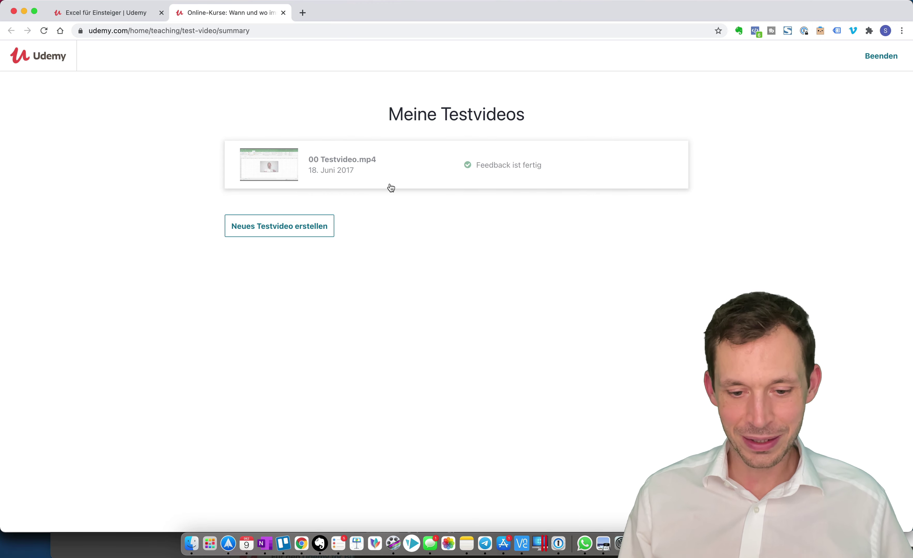
click(503, 166)
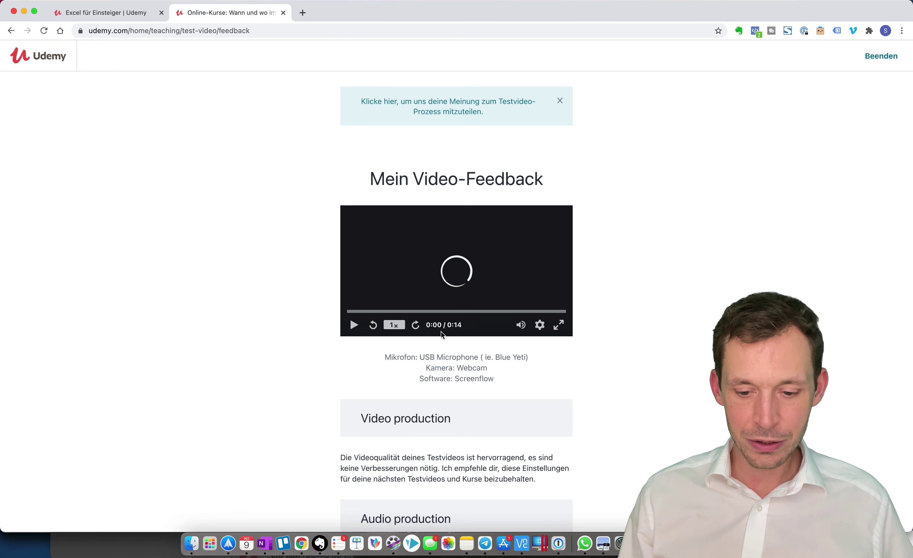
scroll(434, 319, down, 3)
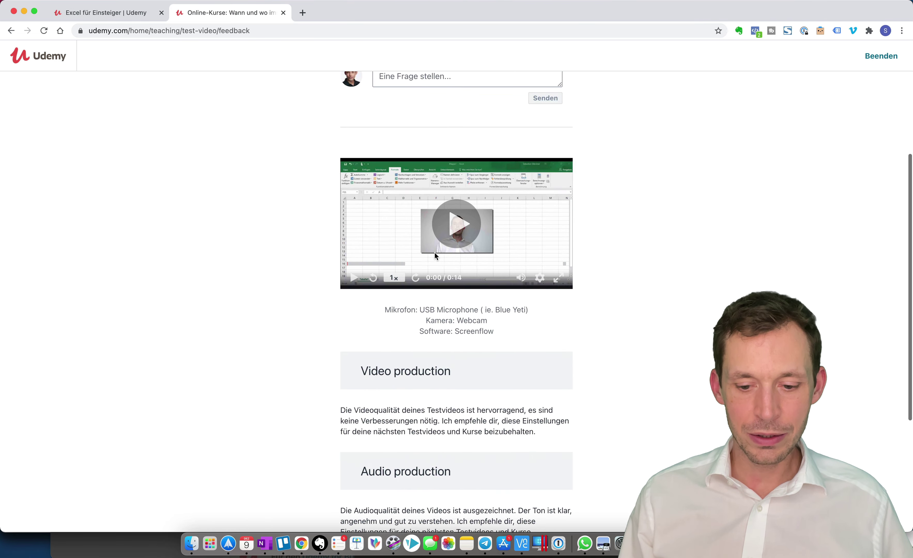
scroll(468, 339, down, 1)
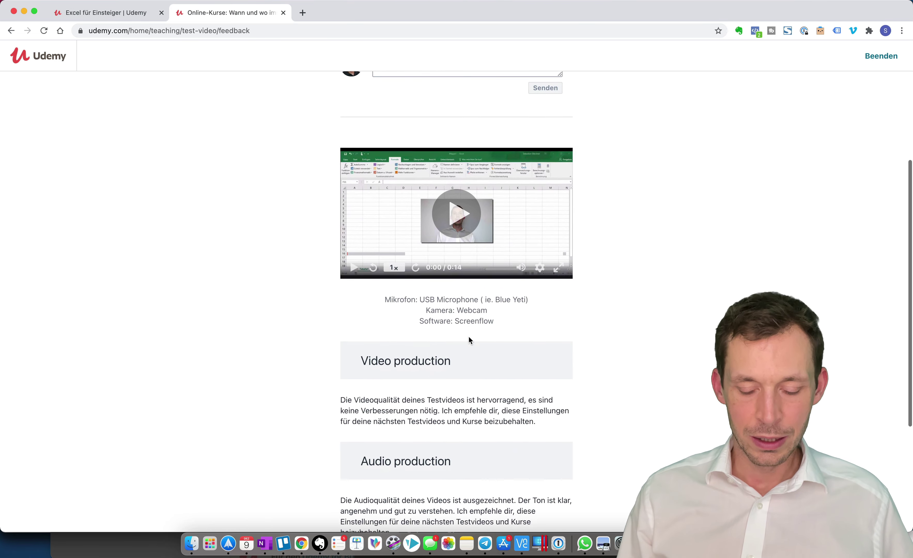
drag(422, 289, 484, 290)
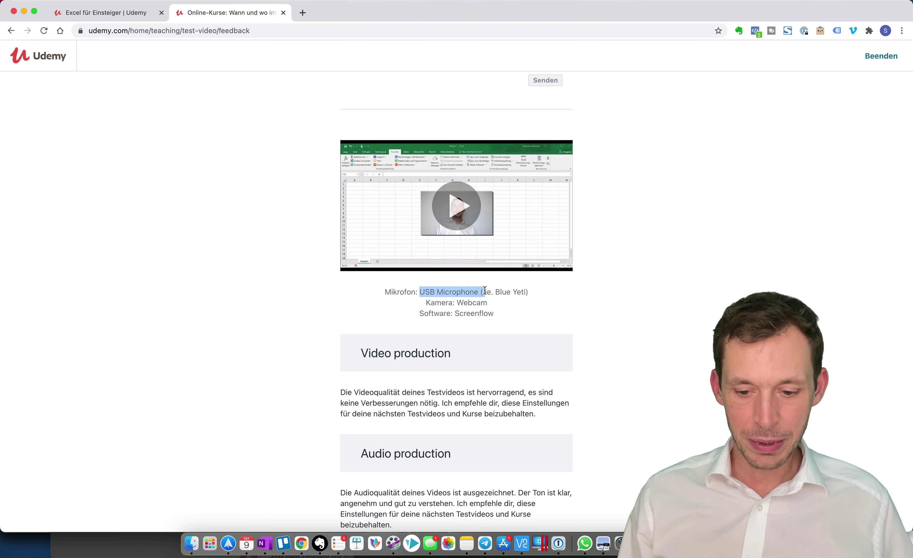
click(485, 290)
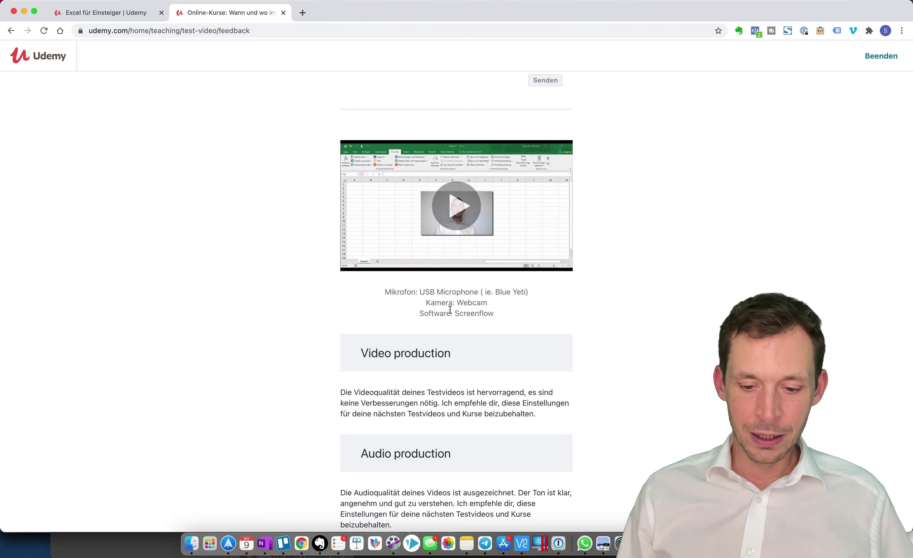
double_click(471, 314)
Read the reviewer's comments on video production, audio production and delivery.
scroll(469, 314, down, 5)
click(380, 269)
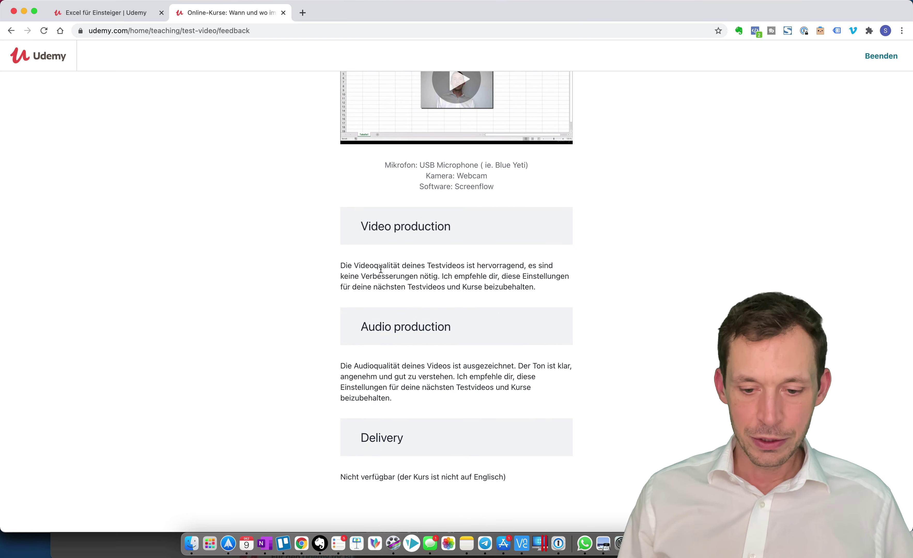
drag(381, 269, 488, 286)
scroll(487, 286, down, 2)
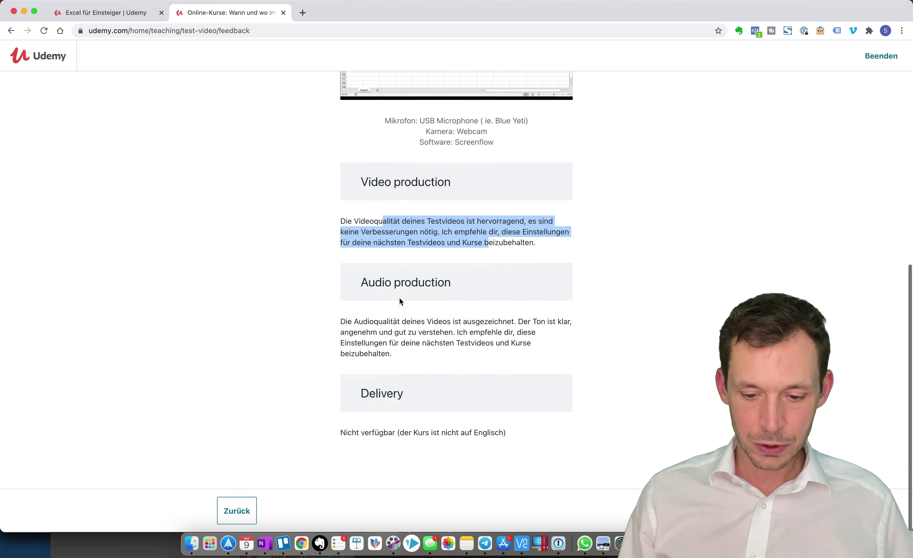
drag(398, 321, 441, 341)
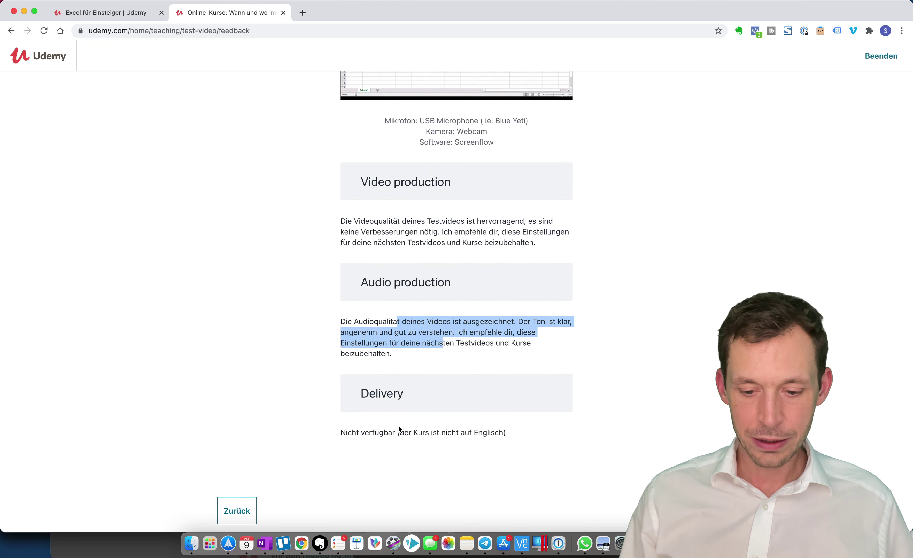
Return to the Excel für Einsteiger course page and examine the setup tips, requirements and resources.
click(123, 15)
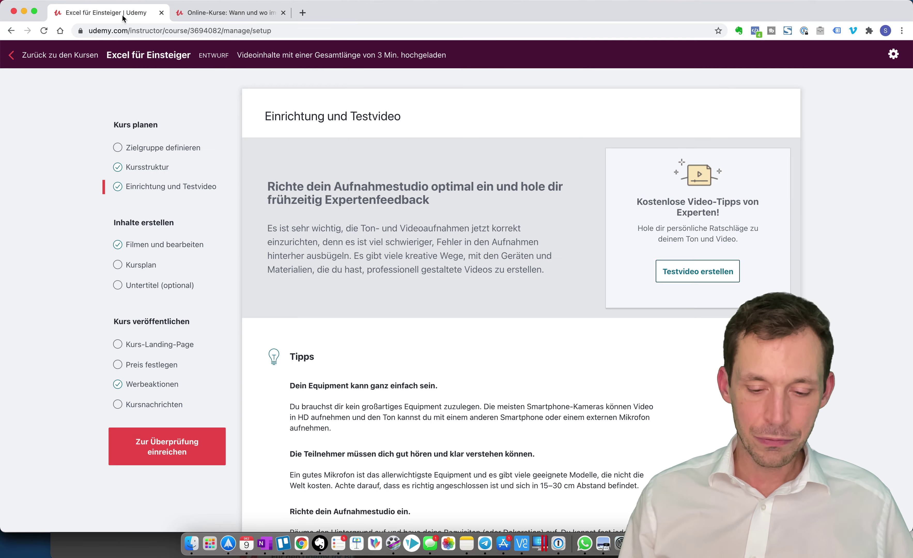
scroll(599, 410, down, 15)
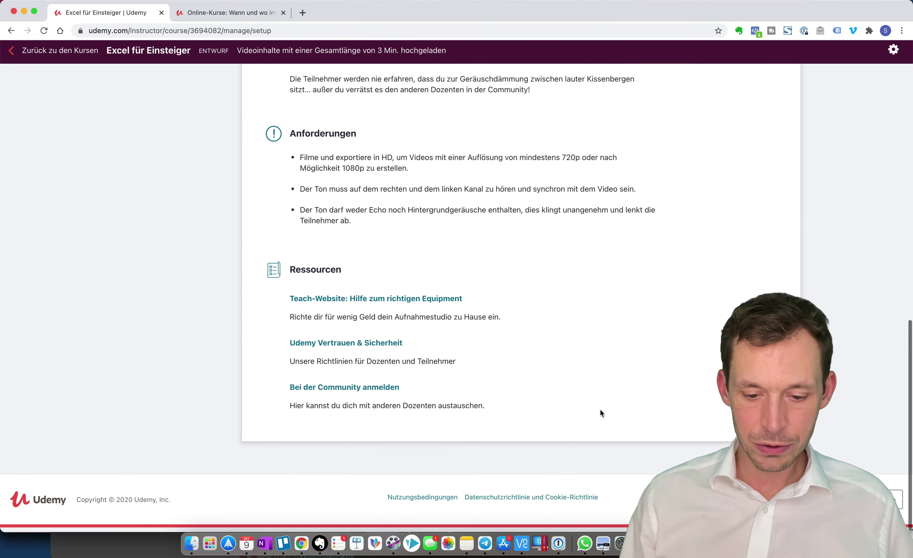
scroll(447, 324, up, 15)
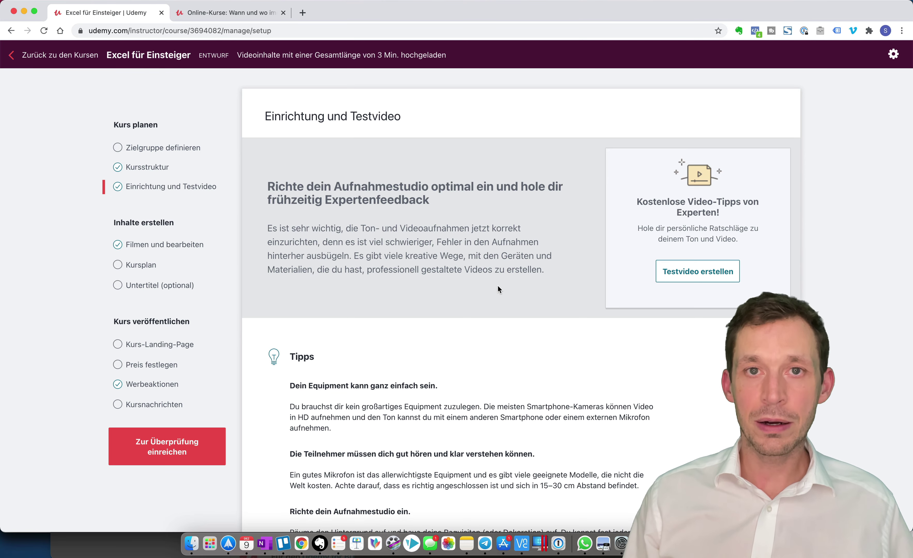
Revisit the course's target audience and structure pages, ending on Einrichtung und Testvideo.
click(184, 147)
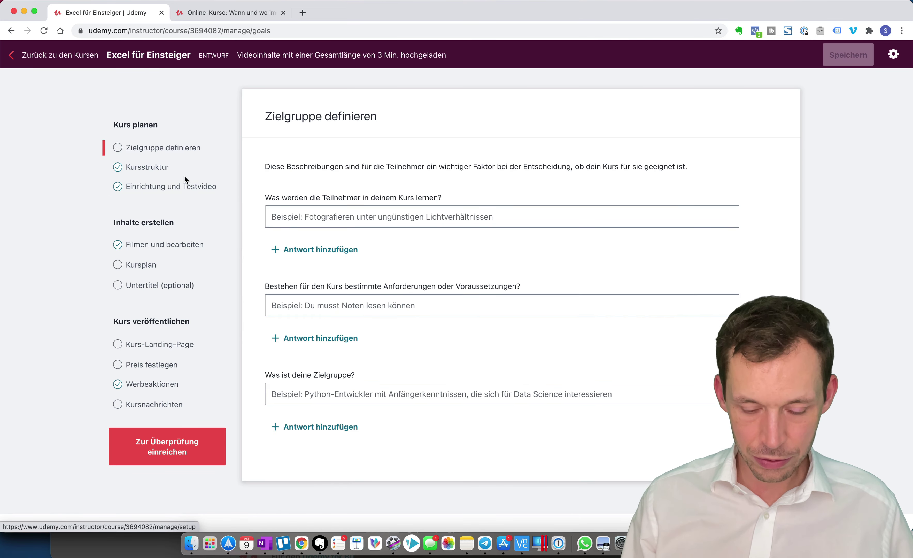
click(173, 168)
click(173, 186)
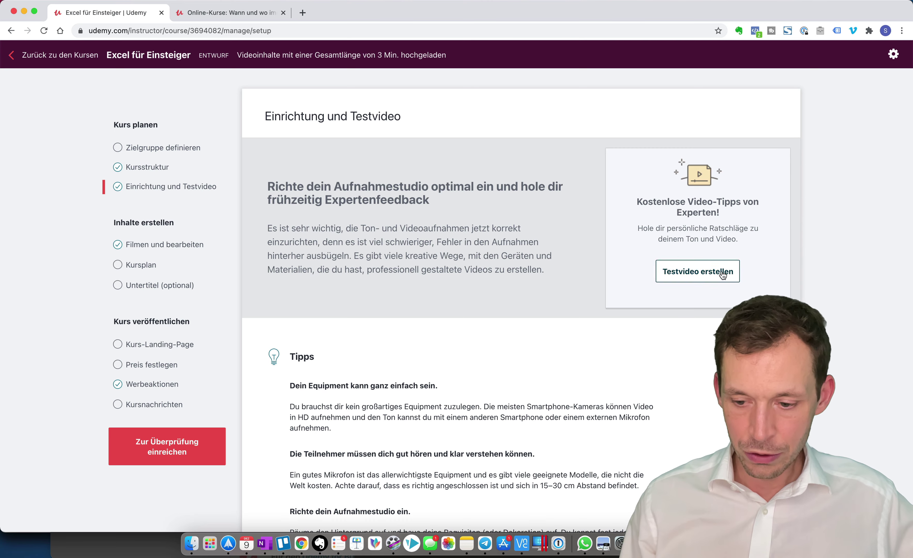
Start creating a new test video and accept Deutsch as the spoken language.
click(674, 271)
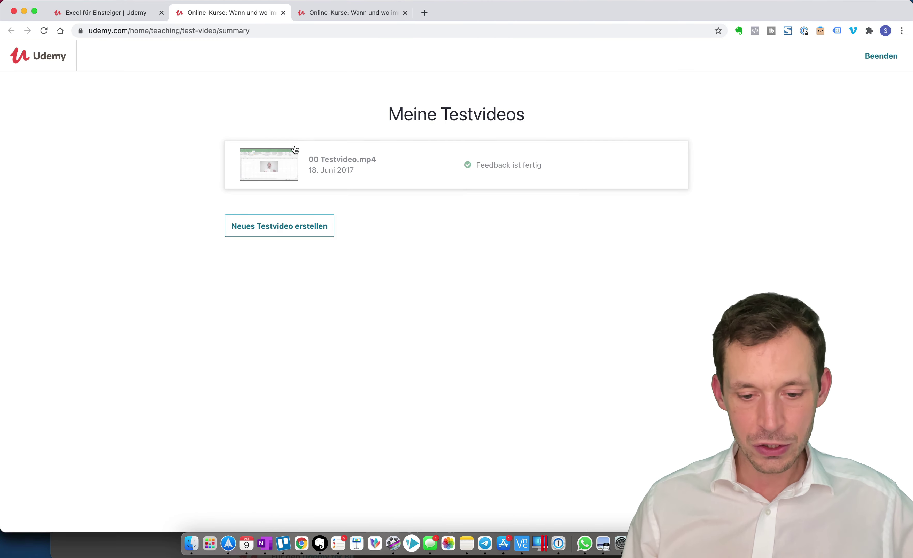
click(278, 232)
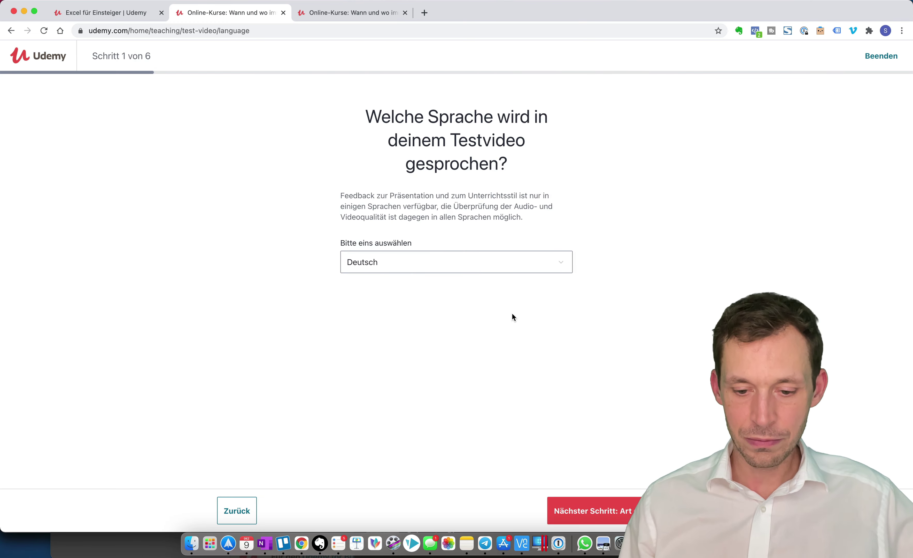
click(591, 512)
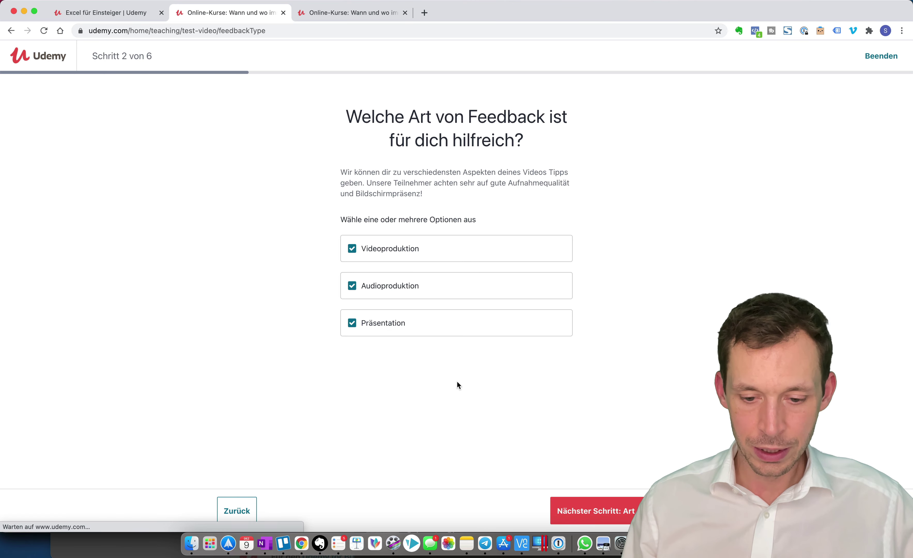
Request feedback on Videoproduktion and Audioproduktion only, leaving out Präsentation, and continue to the recording type question.
click(351, 285)
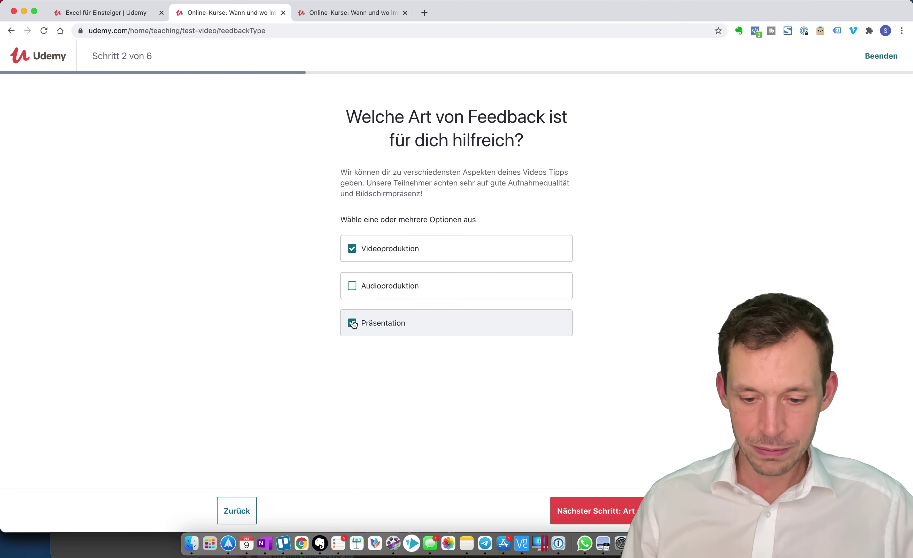
click(352, 322)
click(409, 298)
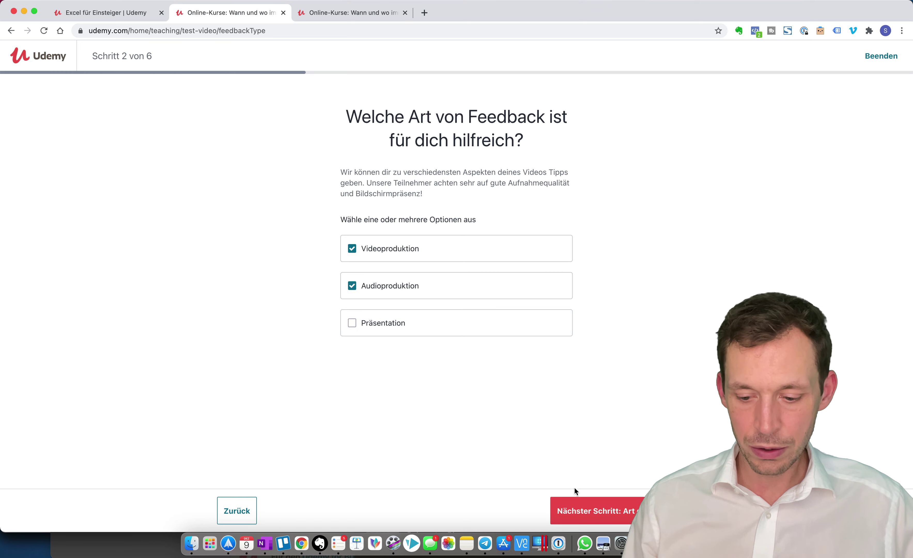
click(581, 510)
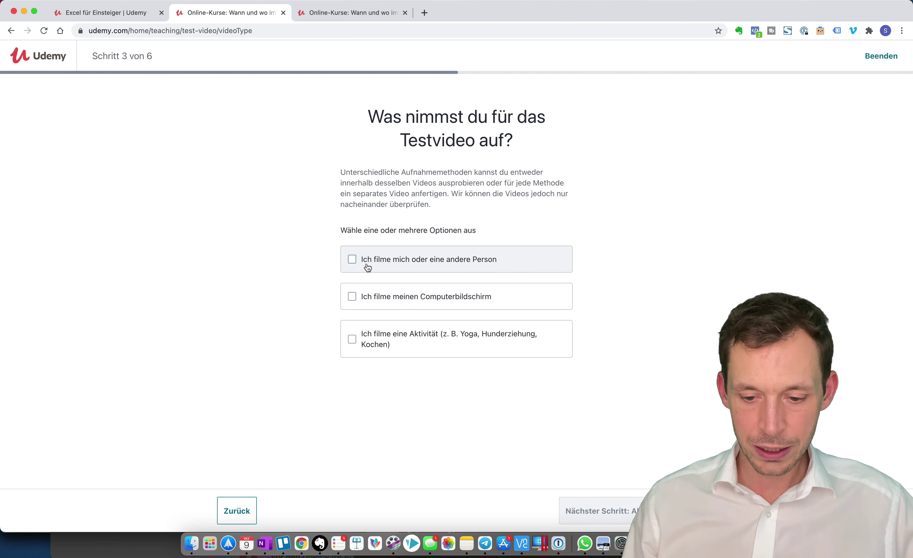
Select filming the computer screen and filming oneself or another person, and continue to the equipment questions.
click(372, 300)
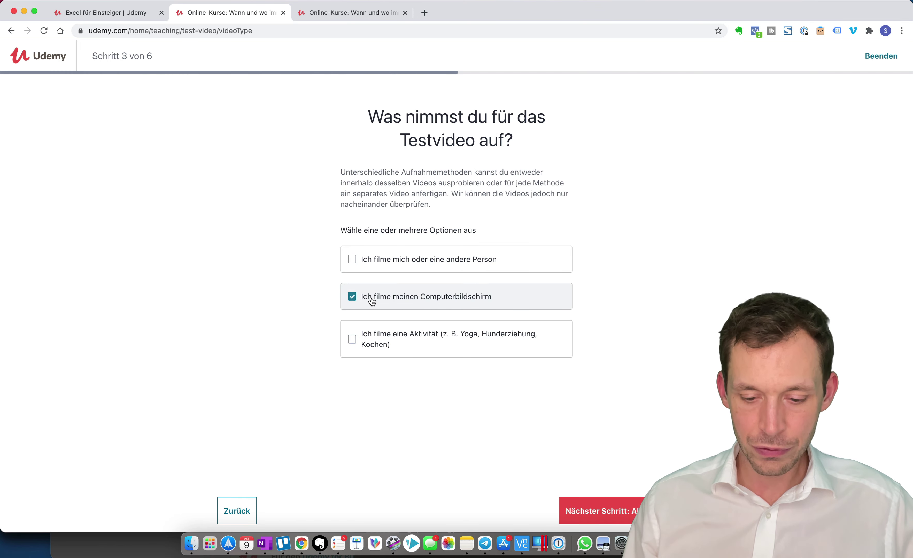
click(356, 261)
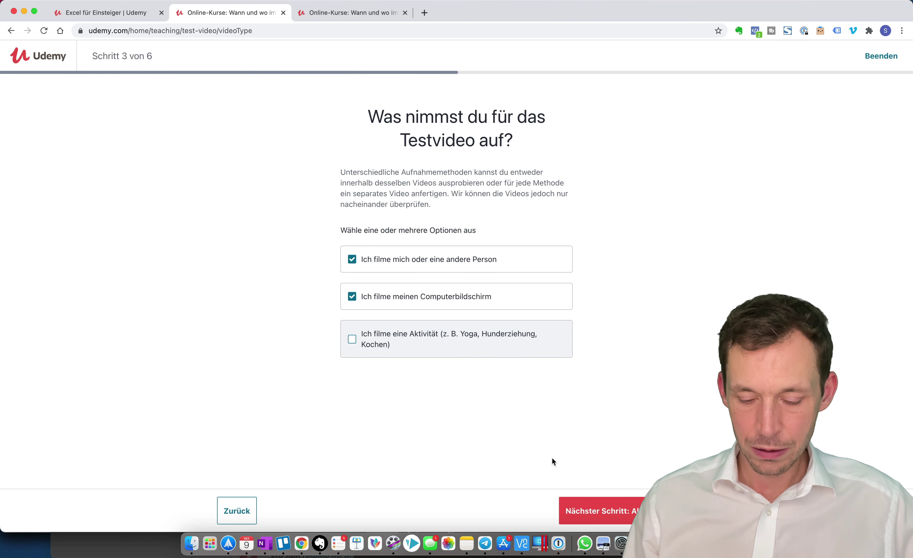
click(609, 506)
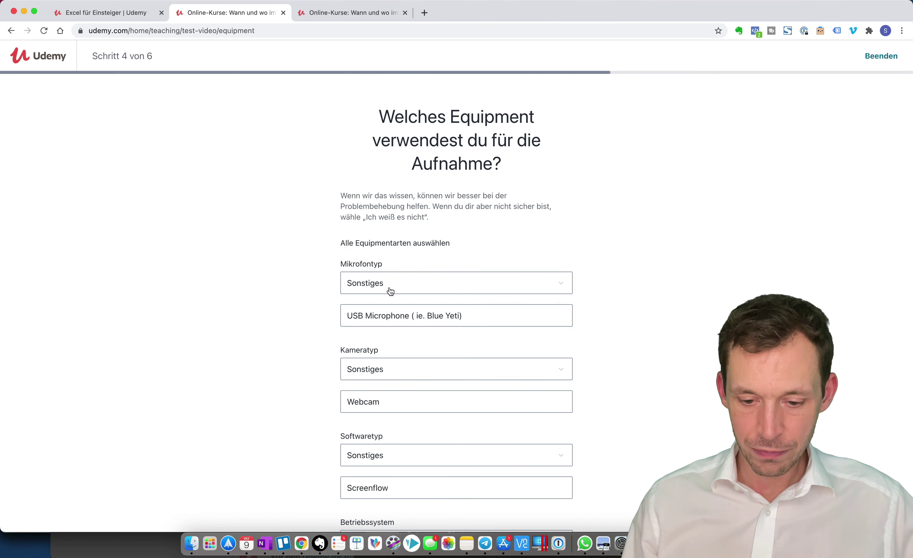
Set the microphone type to Blue Yeti and check the other microphone choices without changing it.
scroll(388, 291, down, 1)
click(400, 296)
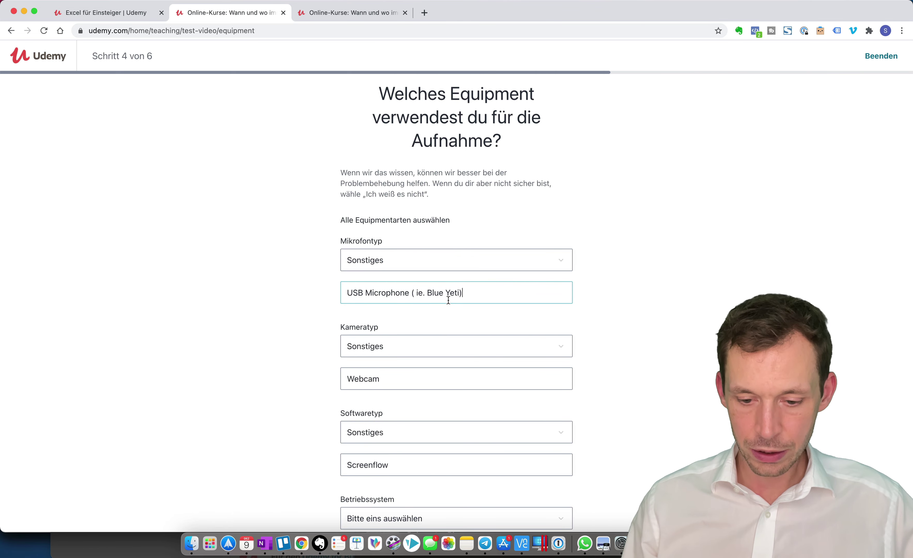
click(397, 269)
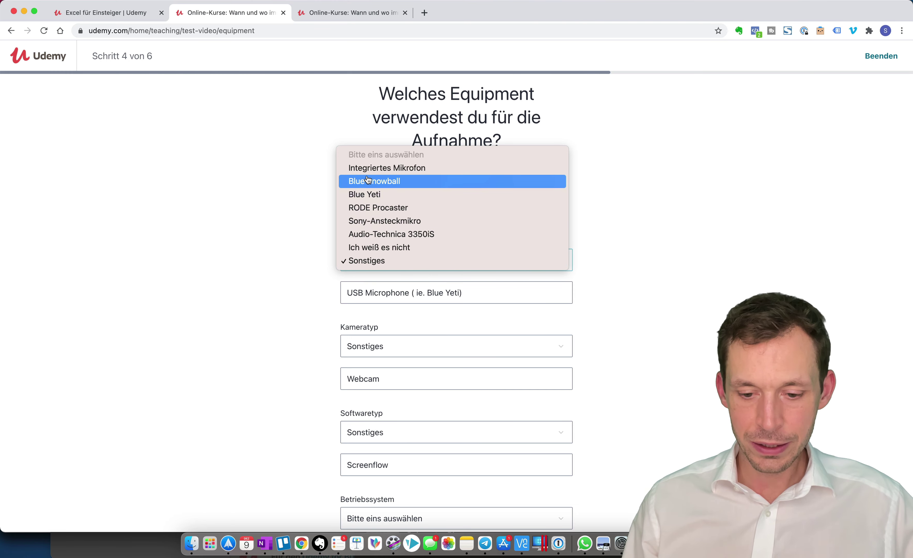
double_click(372, 194)
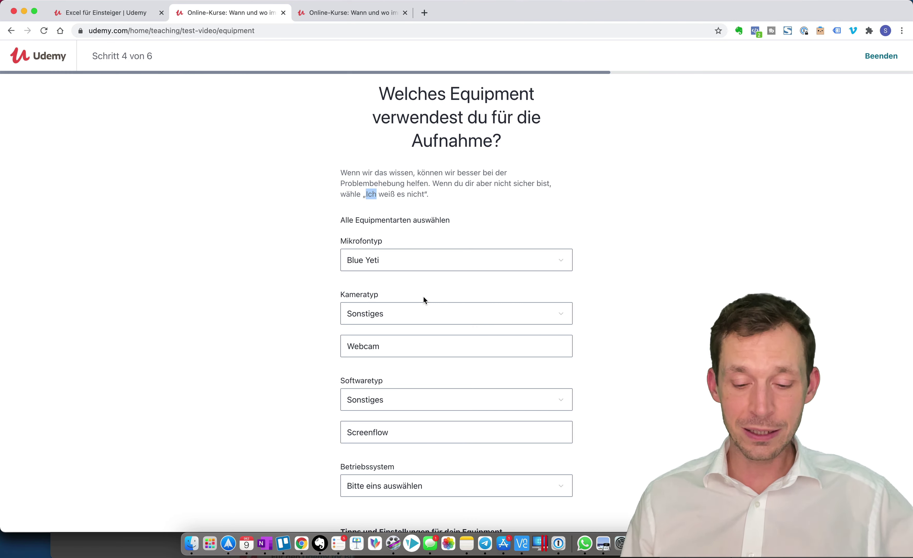
click(414, 260)
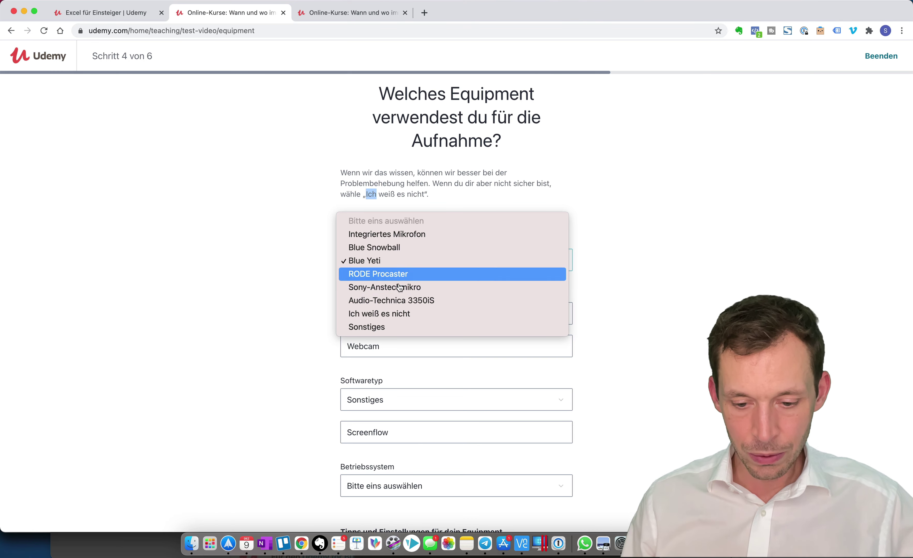
click(295, 303)
Examine the available camera types, keep Sonstiges, and activate the Webcam description field.
scroll(294, 303, down, 1)
scroll(294, 303, down, 4)
click(387, 222)
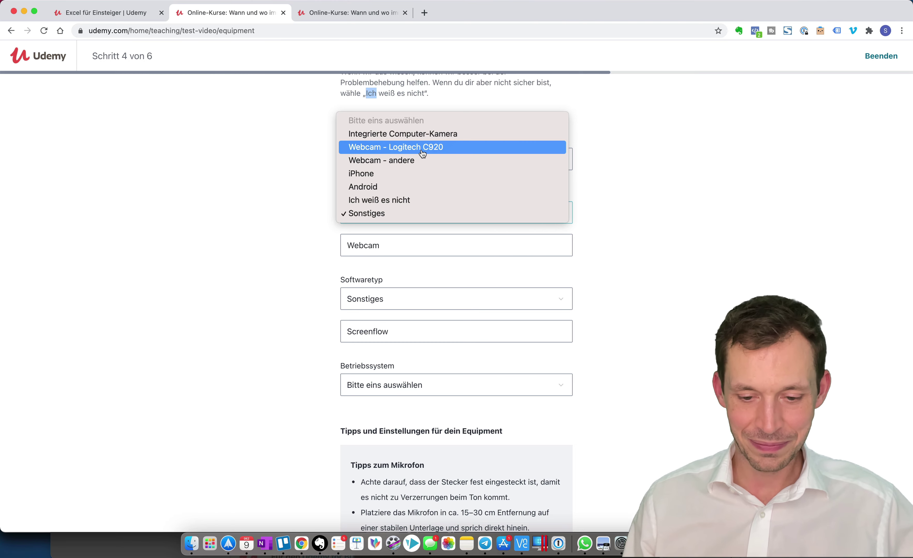
click(242, 243)
click(422, 239)
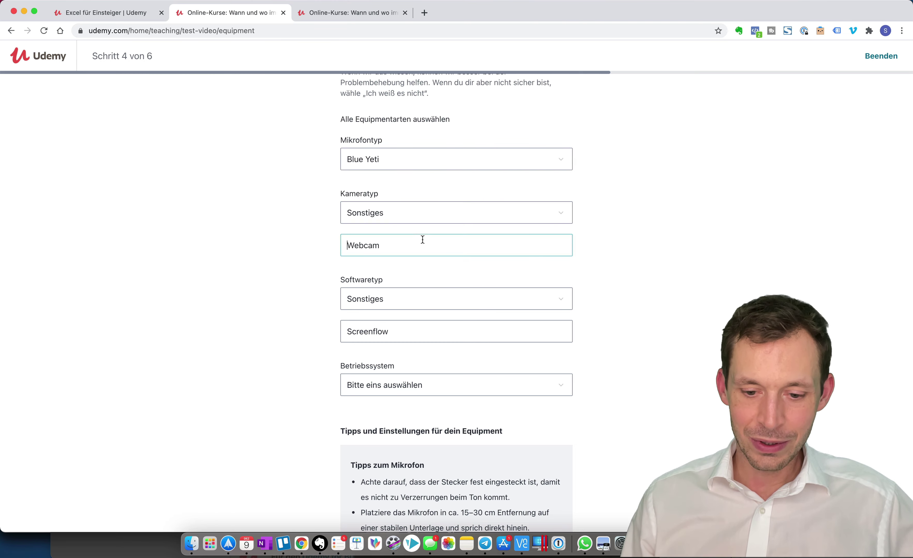
Set the software type to ScreenFlow in the equipment questions.
click(410, 306)
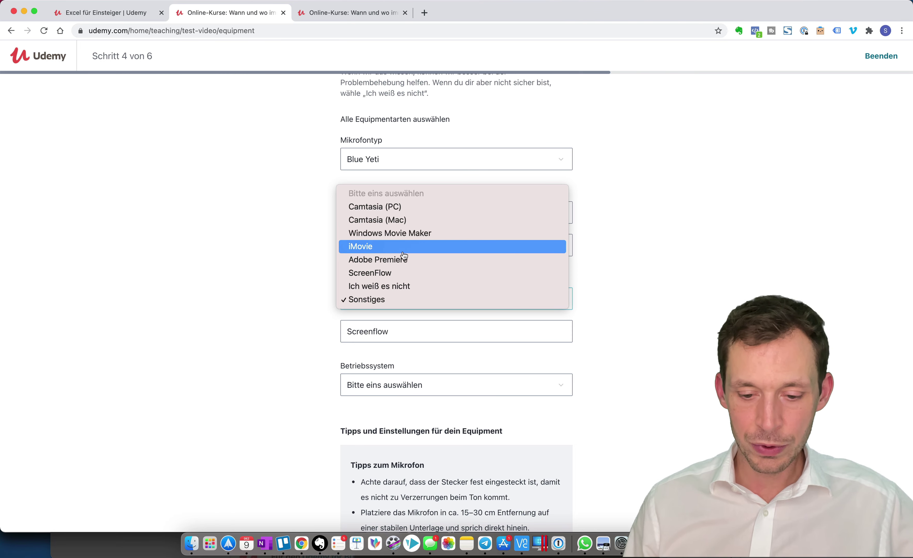
click(413, 253)
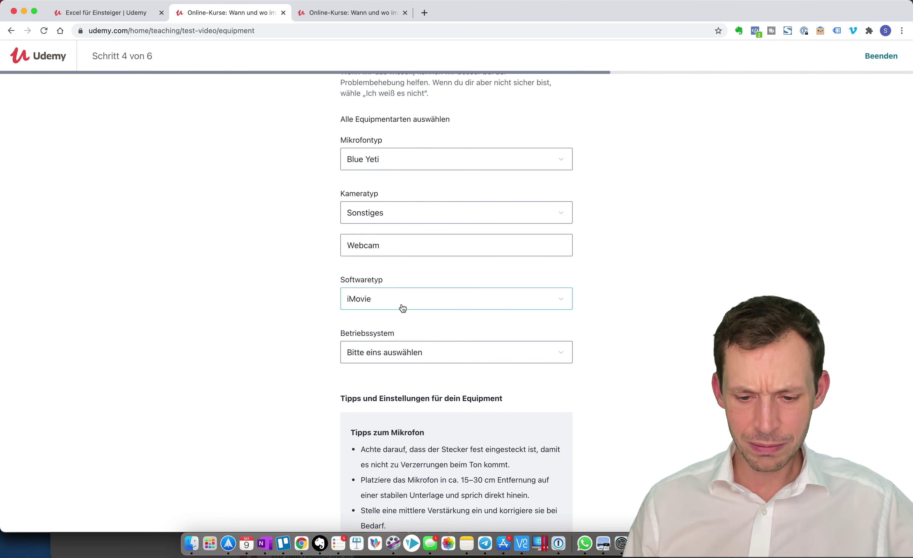
click(403, 309)
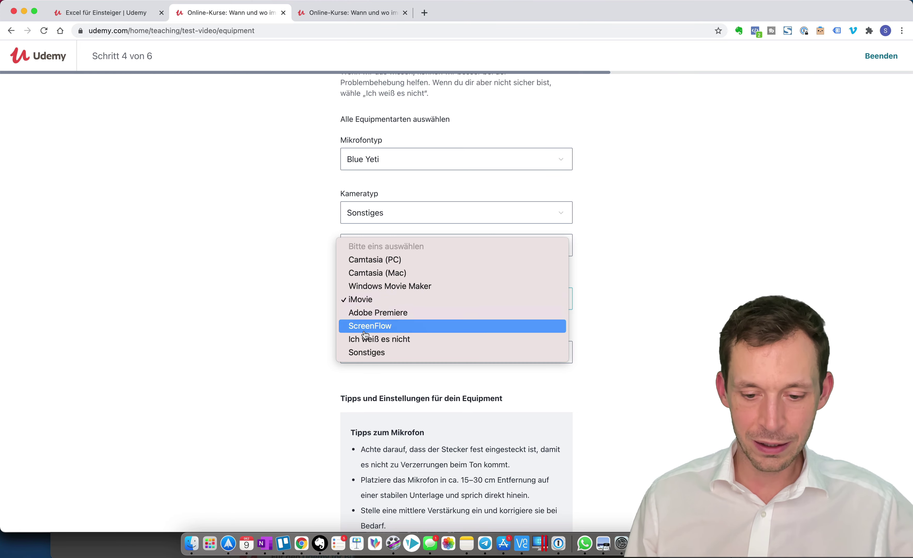
click(385, 326)
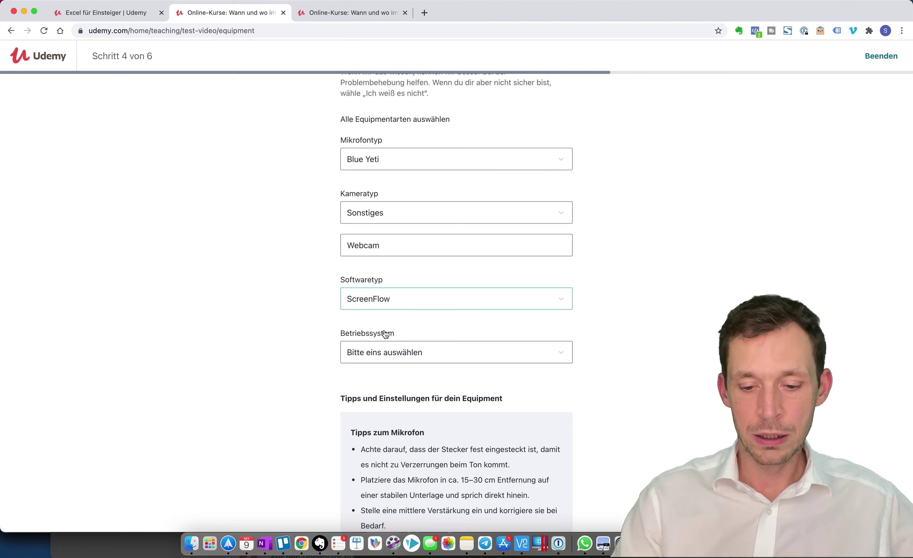
Check the operating system choices without selecting one, and look through the microphone tips and software settings for the chosen equipment.
scroll(386, 334, down, 2)
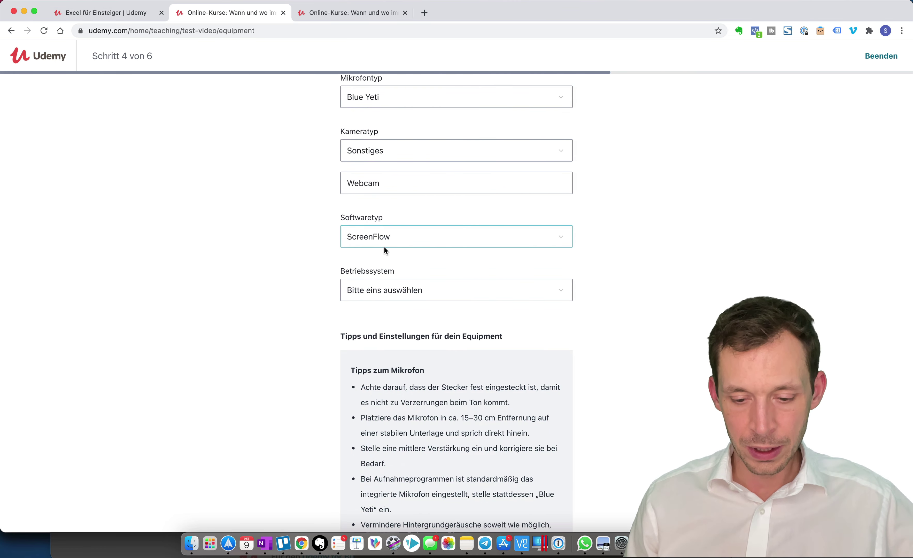
click(389, 299)
click(275, 342)
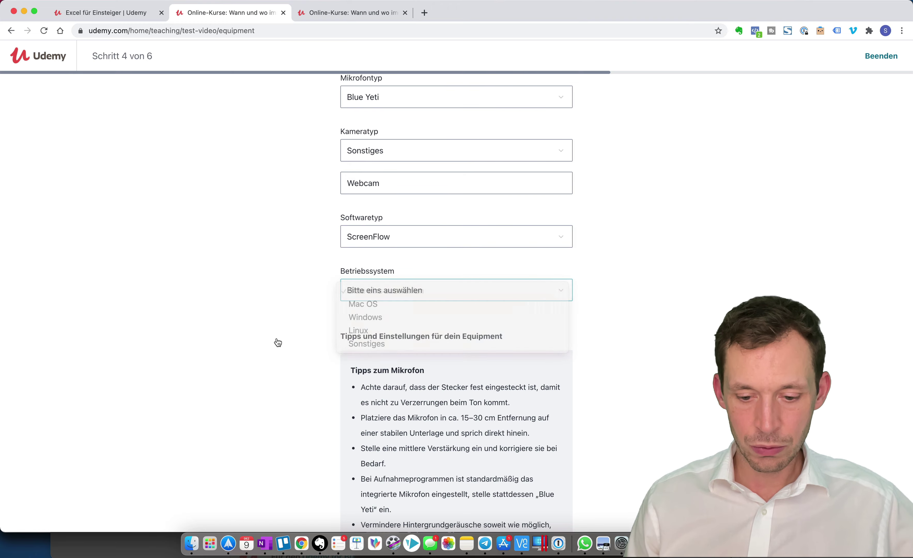
scroll(278, 343, down, 2)
scroll(278, 342, down, 7)
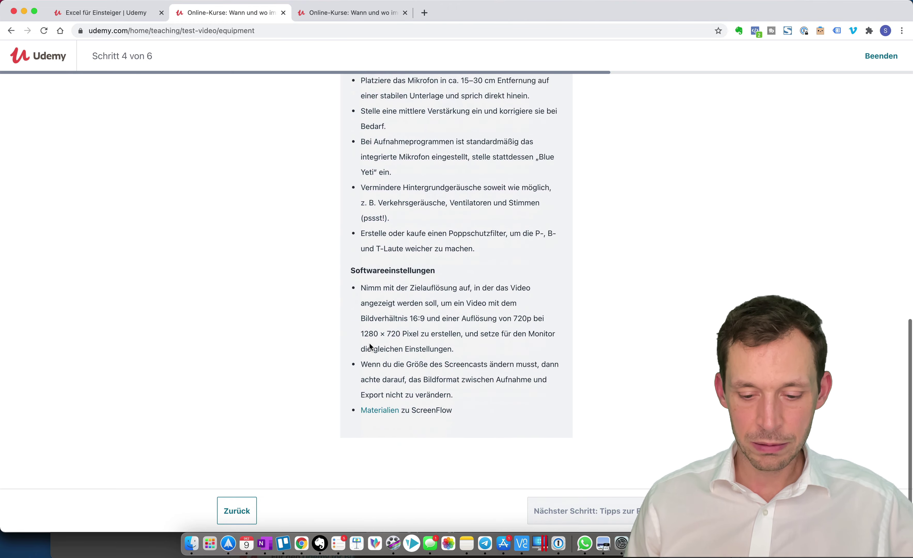
scroll(385, 343, up, 10)
scroll(448, 333, down, 10)
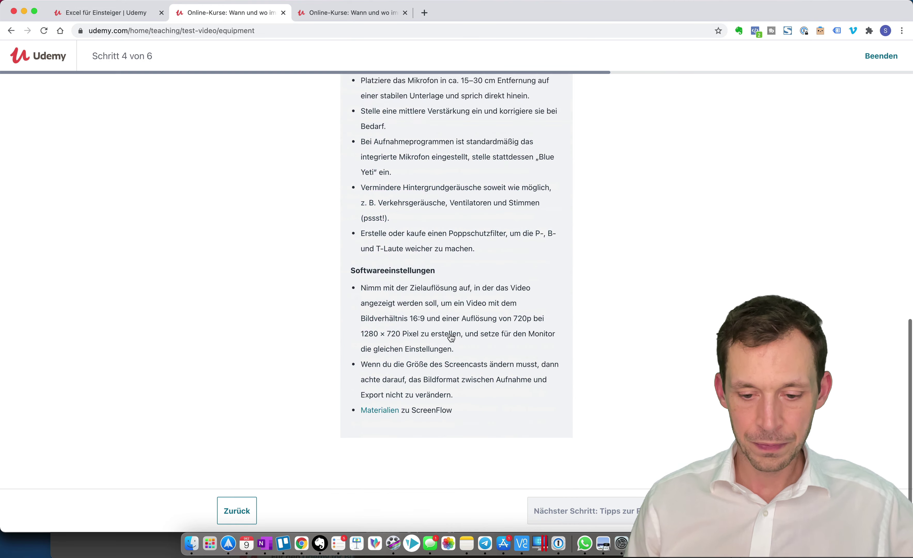
scroll(587, 500, up, 11)
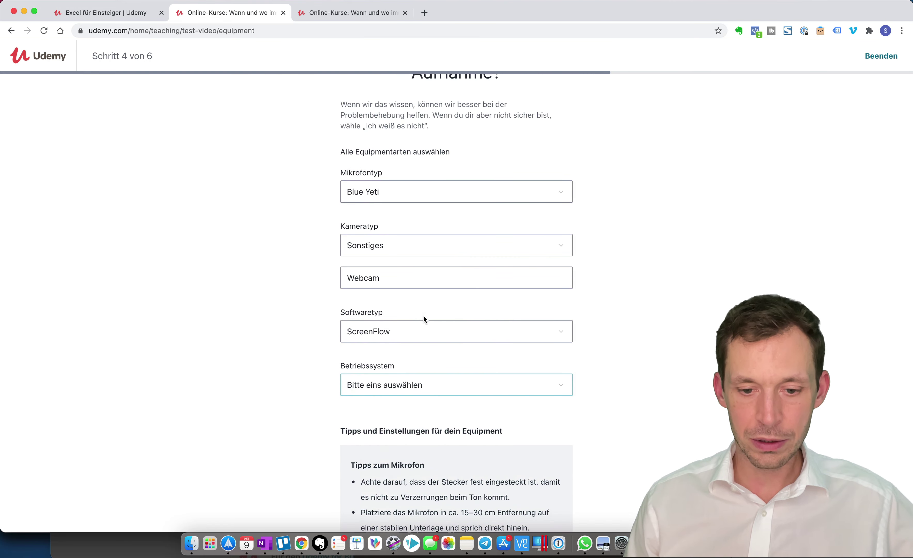
Set the operating system to Windows and continue to the recording tips.
click(408, 339)
click(393, 382)
click(392, 385)
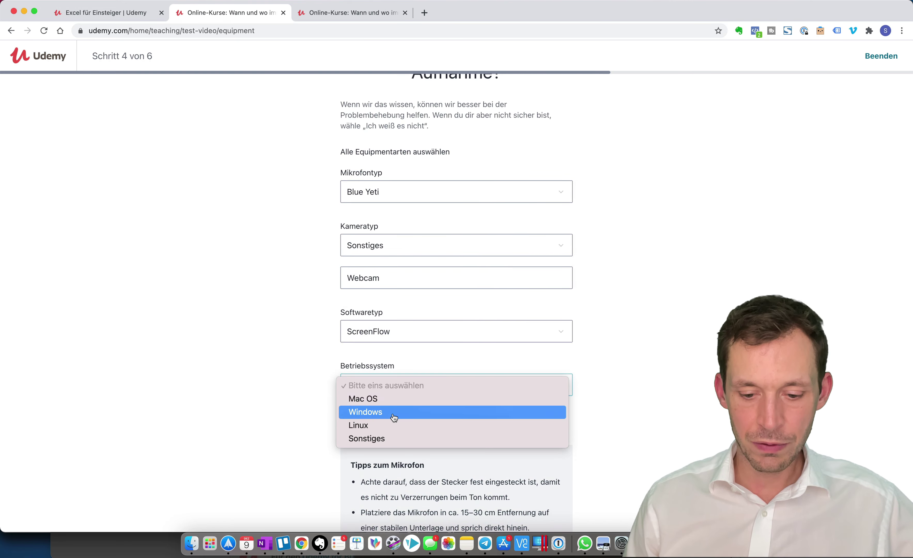
click(393, 414)
scroll(393, 417, down, 11)
click(564, 513)
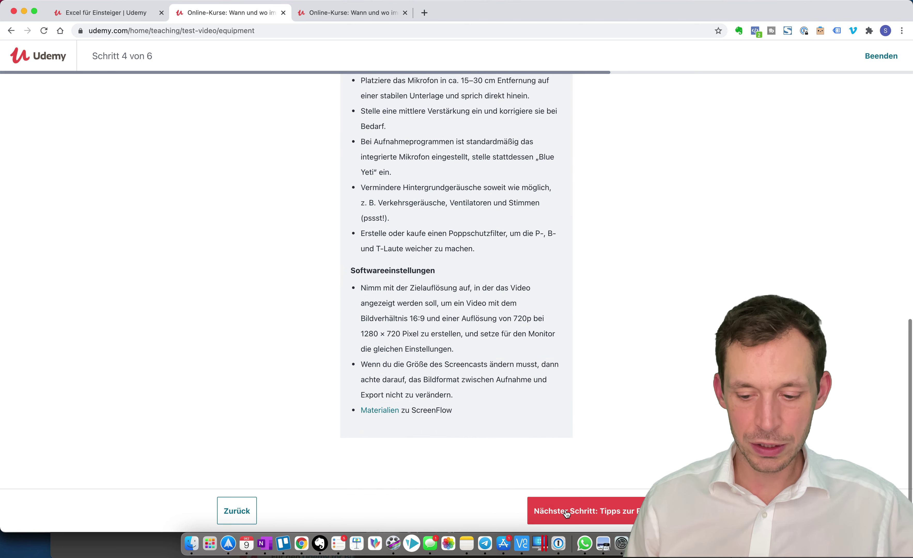
Look over the video, audio and presentation tip videos without playing them, and continue to the test video upload step.
scroll(441, 179, up, 6)
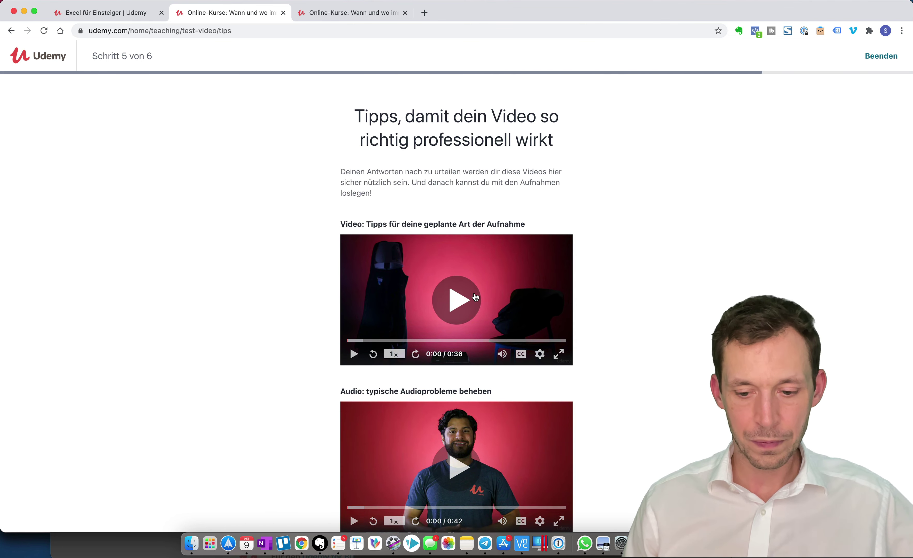
scroll(475, 296, down, 3)
scroll(475, 296, down, 2)
scroll(475, 296, up, 6)
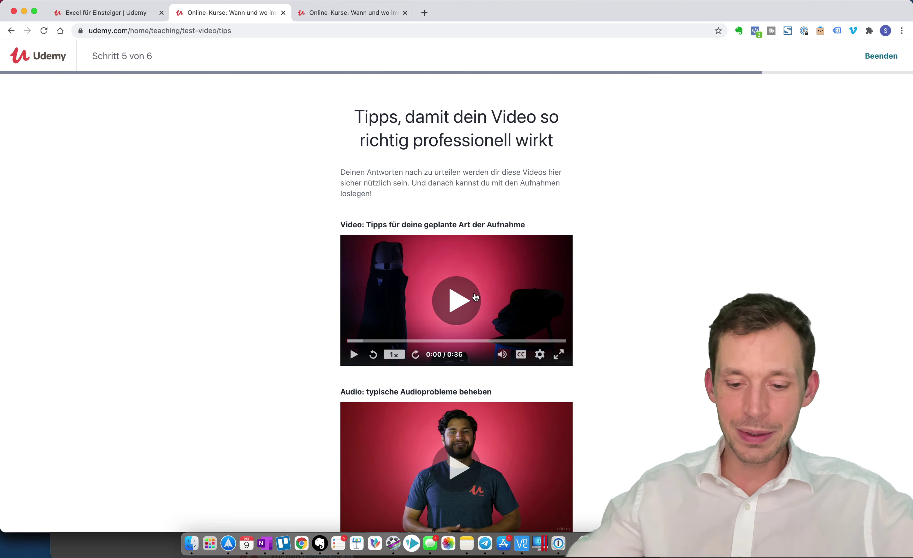
scroll(475, 296, down, 5)
scroll(476, 296, down, 2)
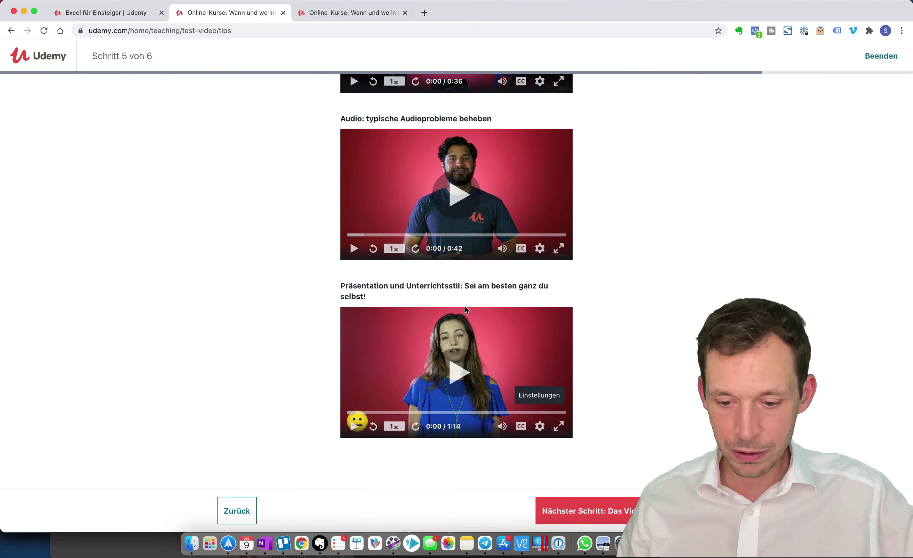
click(596, 516)
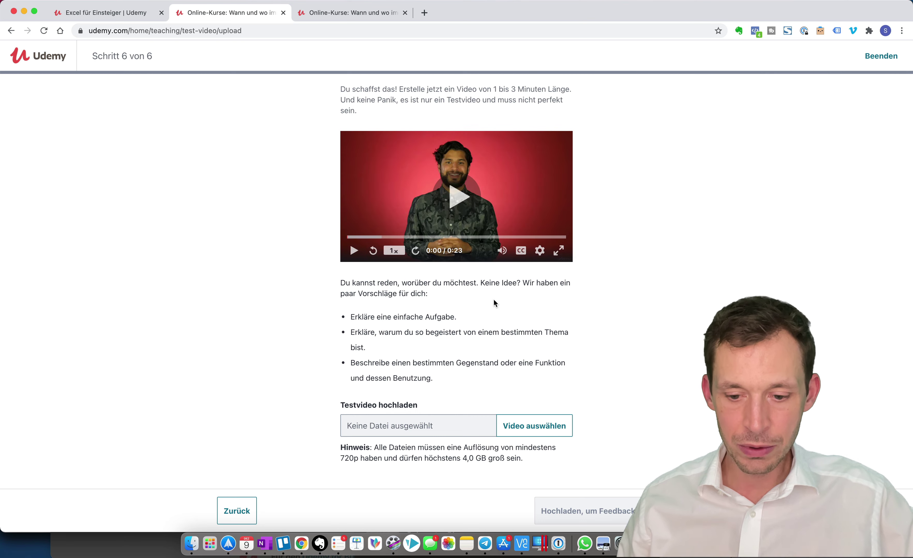